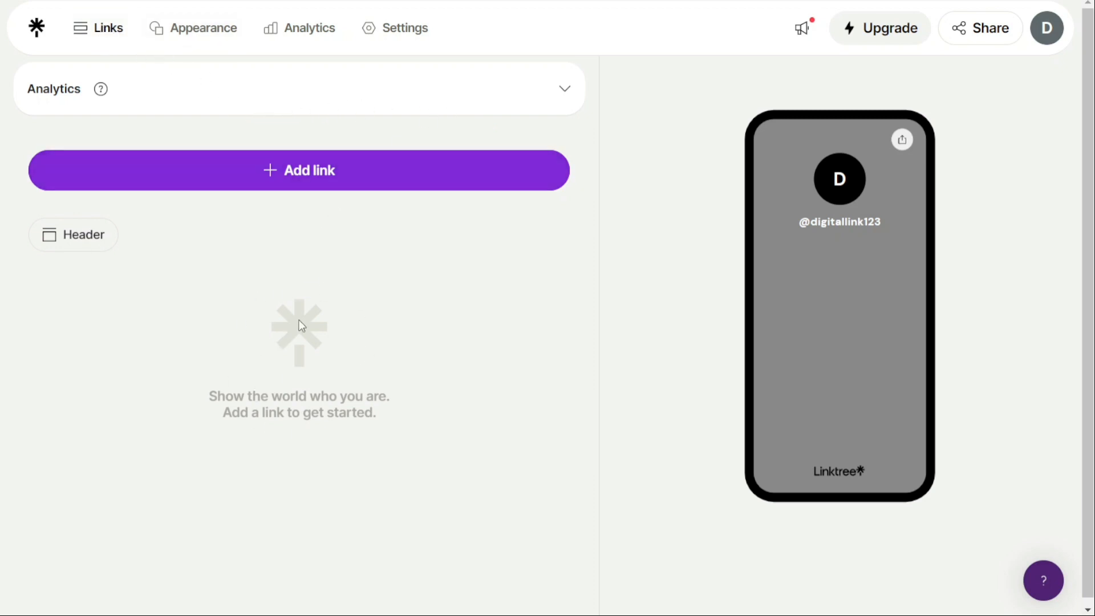
Add google.com as a link on the profile and start adding another.
left_click(320, 173)
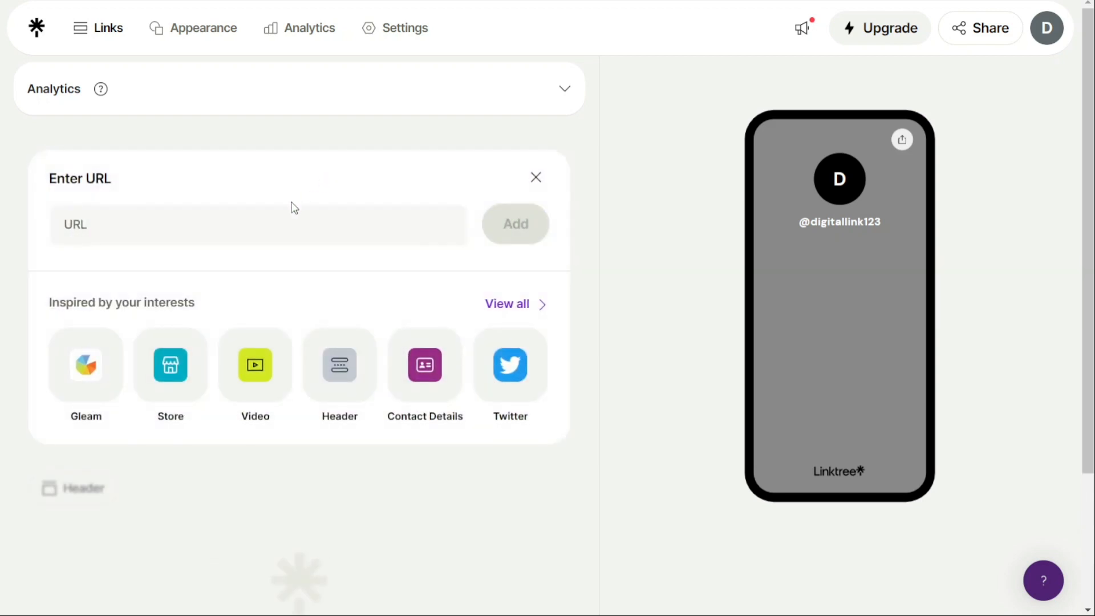
left_click(263, 226)
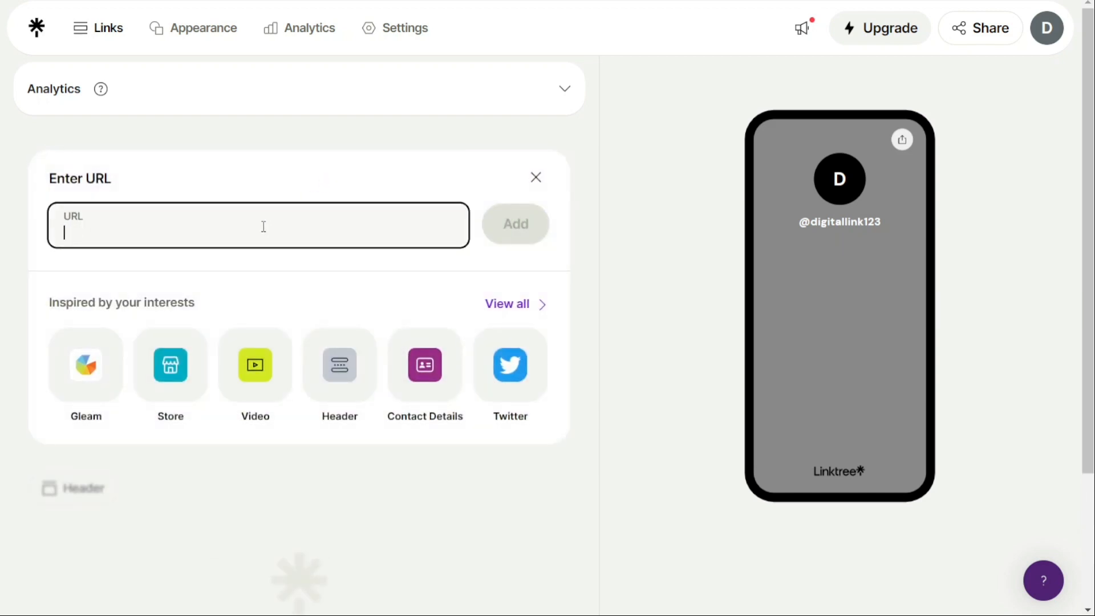
type("google.com")
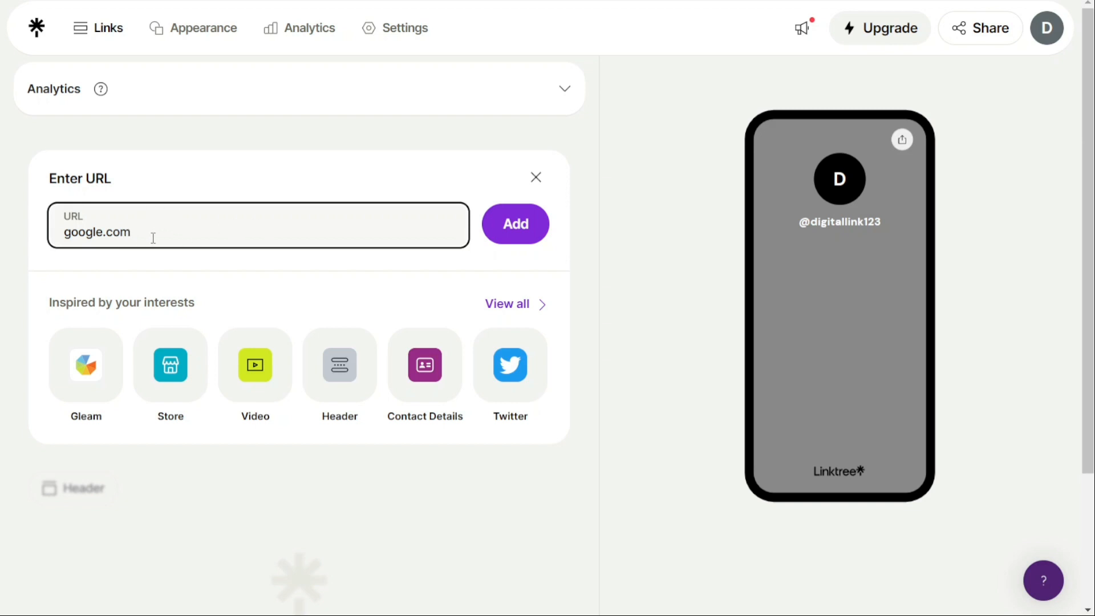
left_click(516, 224)
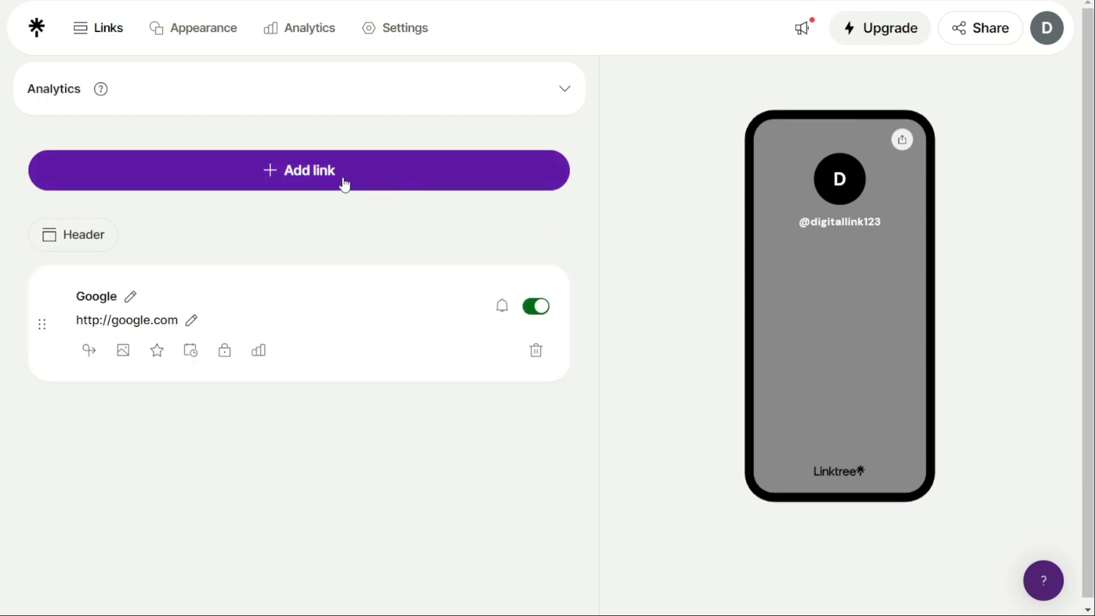
left_click(344, 183)
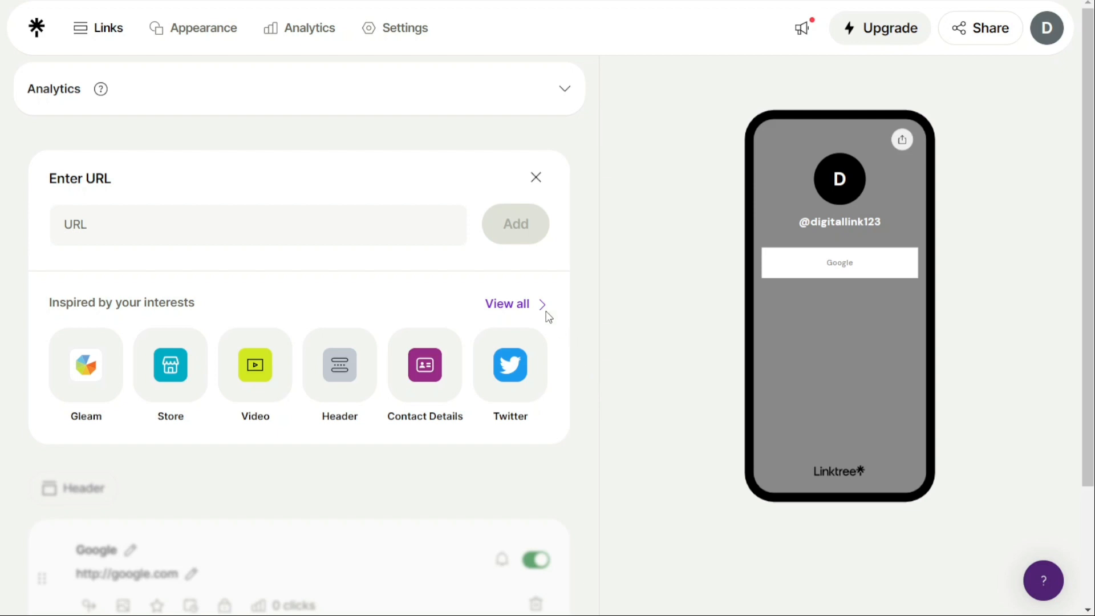
Browse the catalogue of link kinds, then add youtube.com as a second link.
left_click(521, 304)
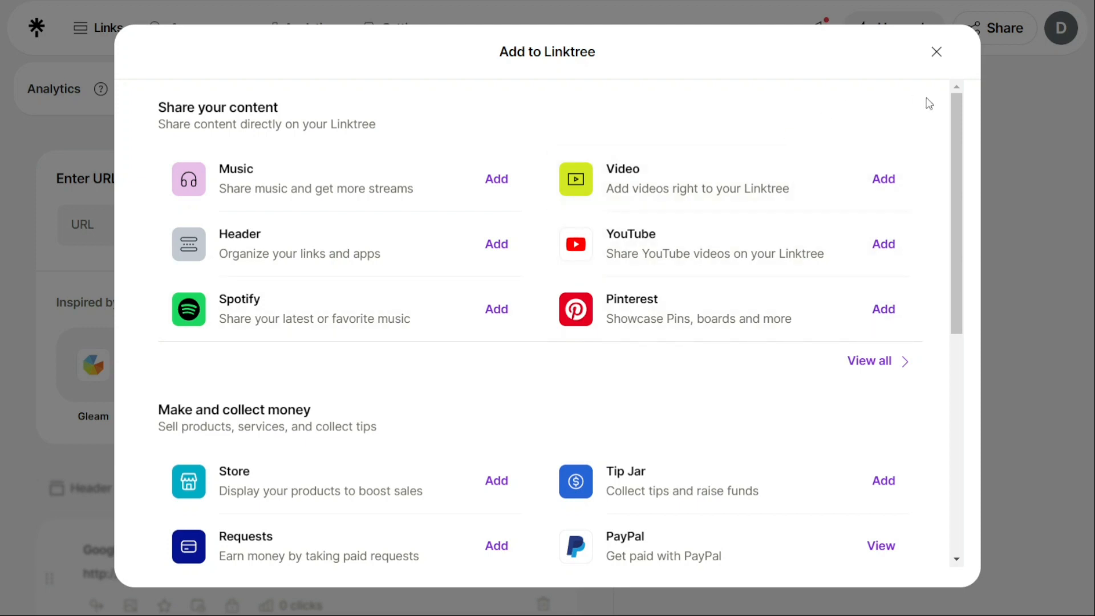
mouse_move(954, 122)
left_mouse_down()
mouse_move(920, 294)
mouse_move(912, 100)
left_mouse_up()
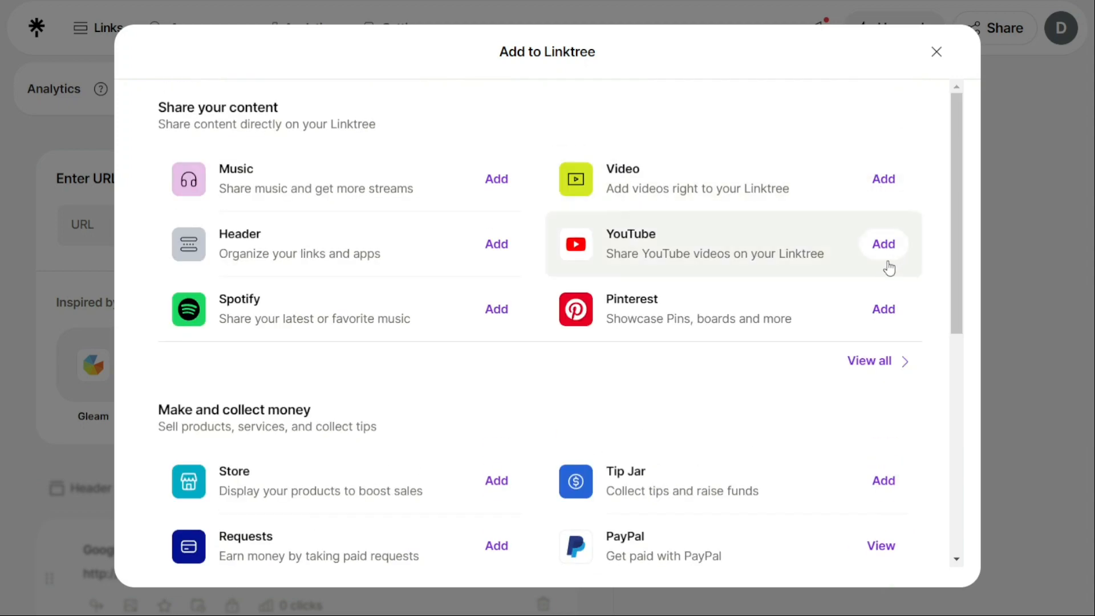
left_click(939, 57)
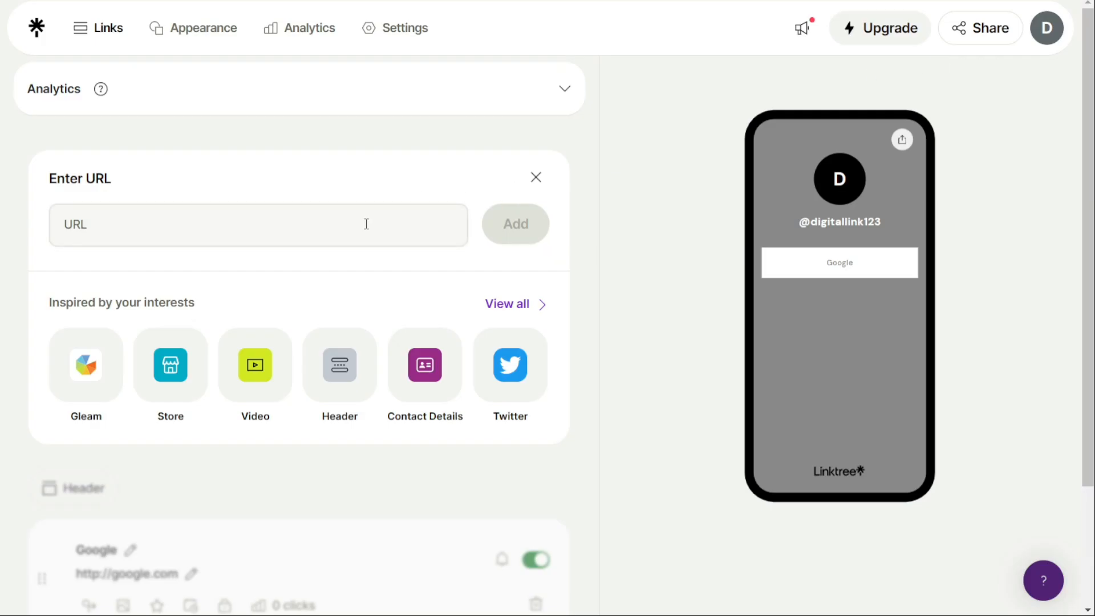
left_click(365, 224)
type("youtube.com")
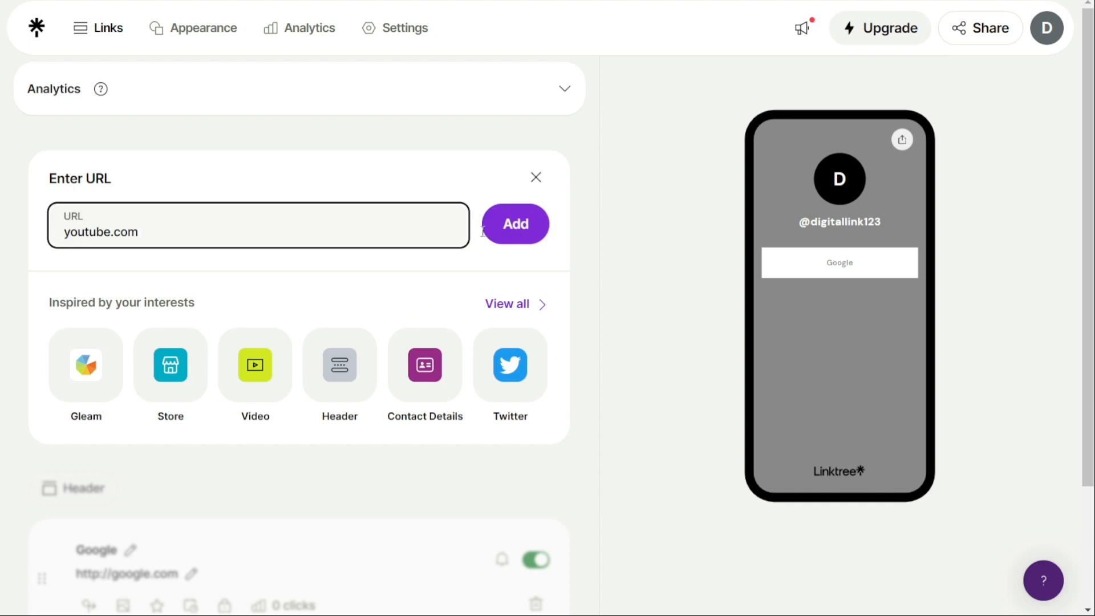
left_click(516, 223)
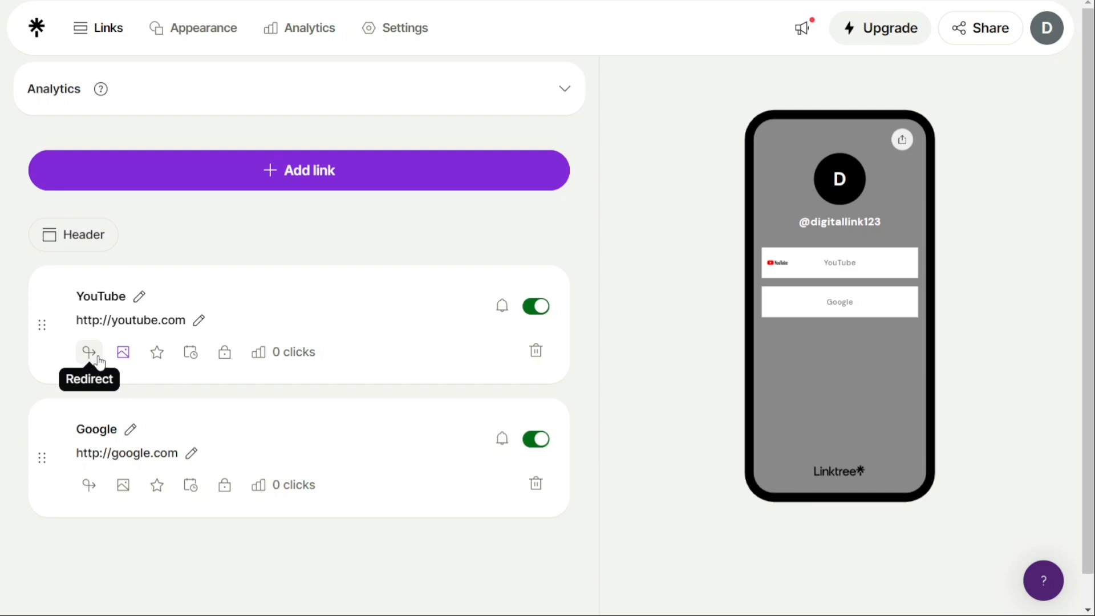
Check the YouTube link's thumbnail options, leave it on top, and go to Appearance settings.
left_click(123, 353)
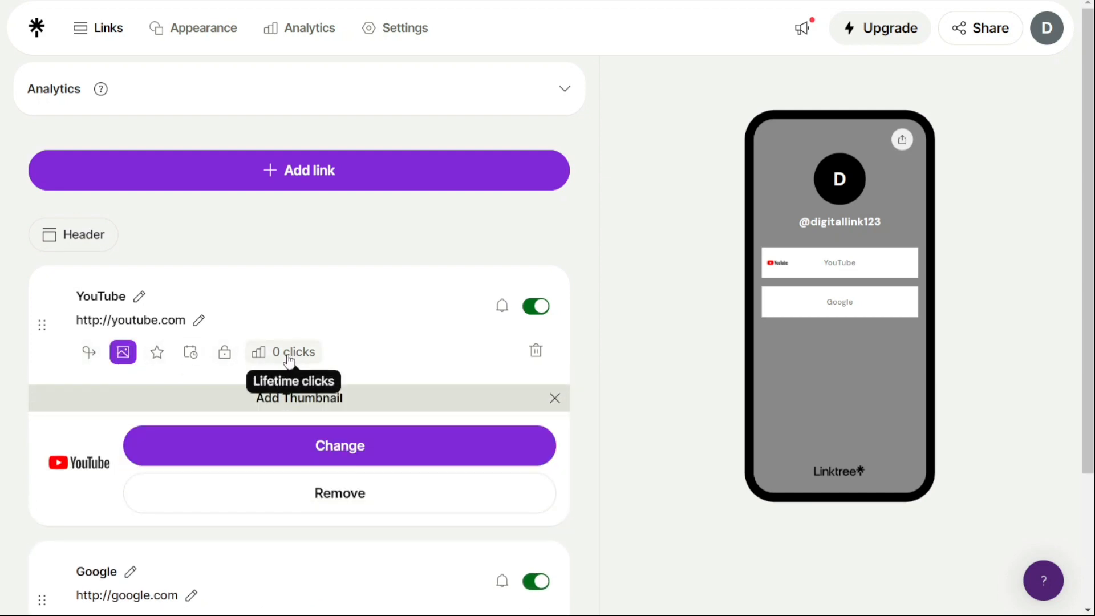
left_click(554, 398)
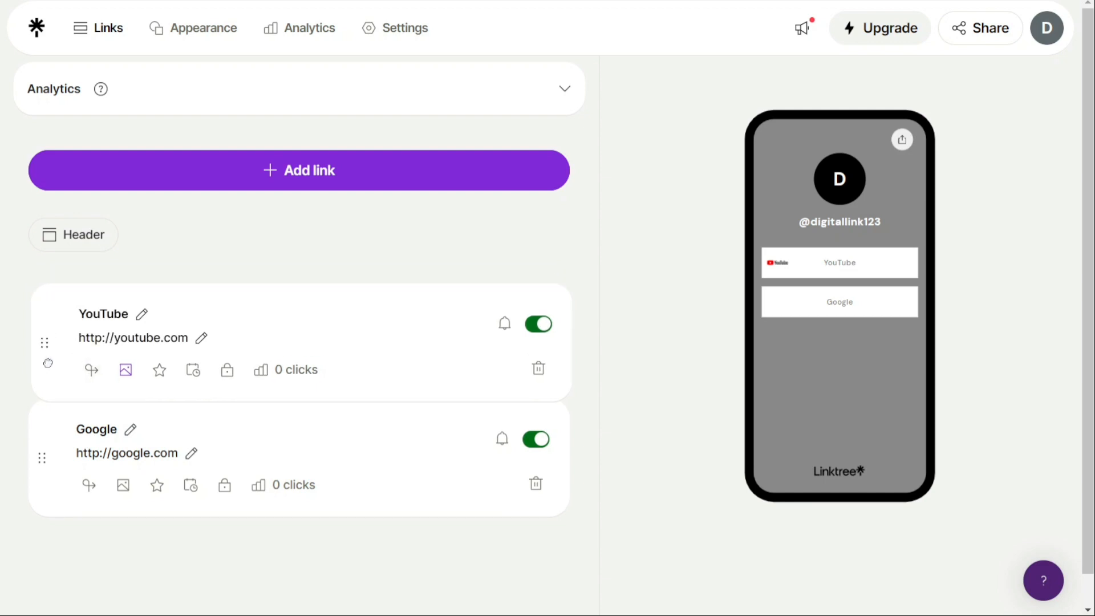
left_click_drag(48, 363, 36, 332)
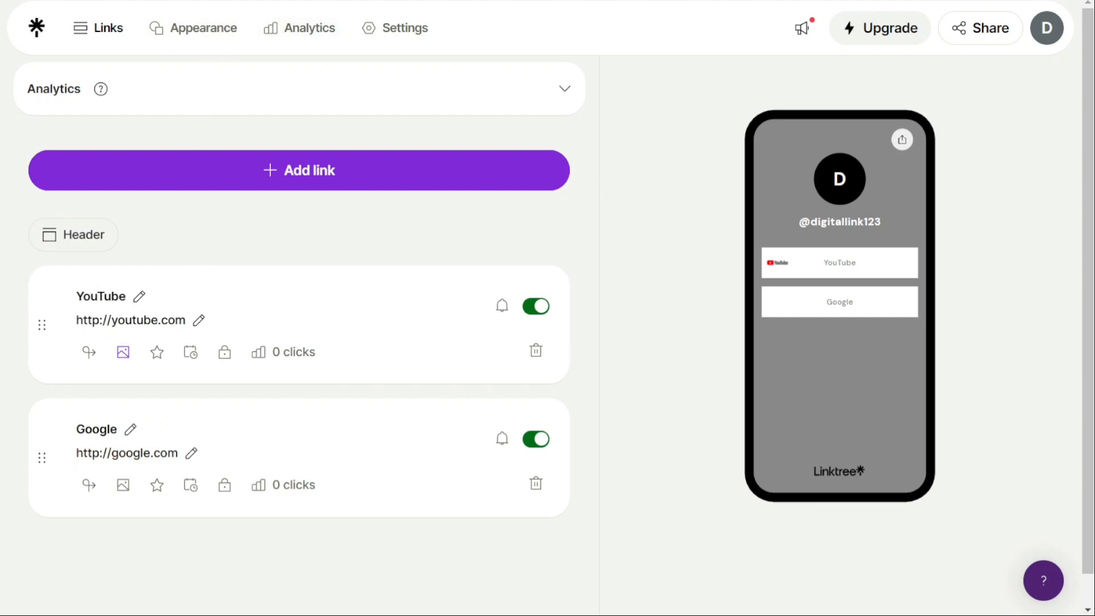
left_click(203, 28)
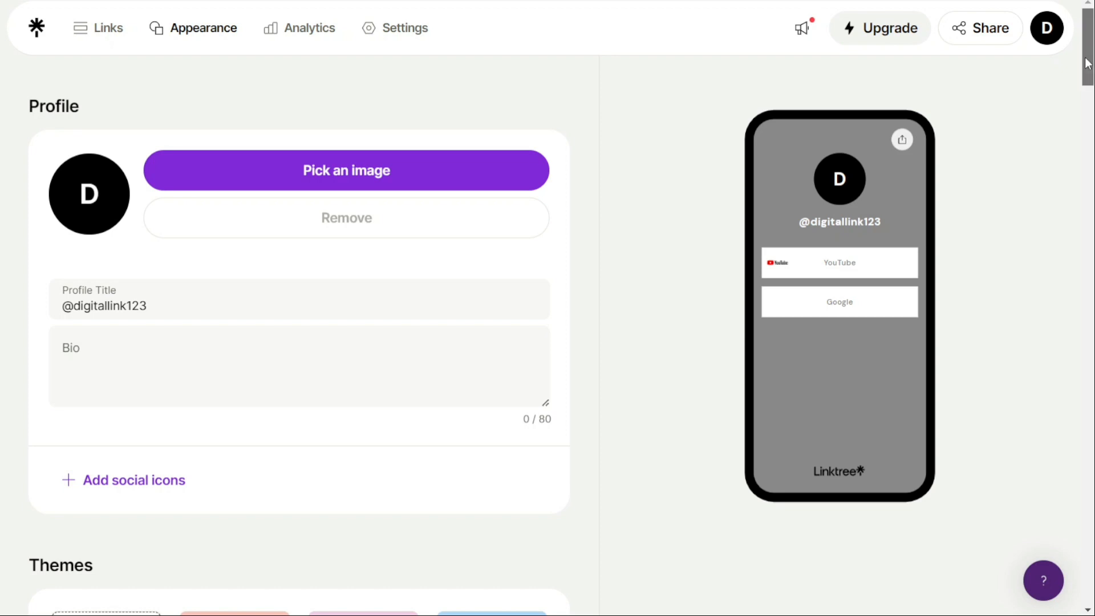
mouse_move(1085, 69)
left_mouse_down()
mouse_move(1075, 172)
mouse_move(1085, 34)
left_mouse_up()
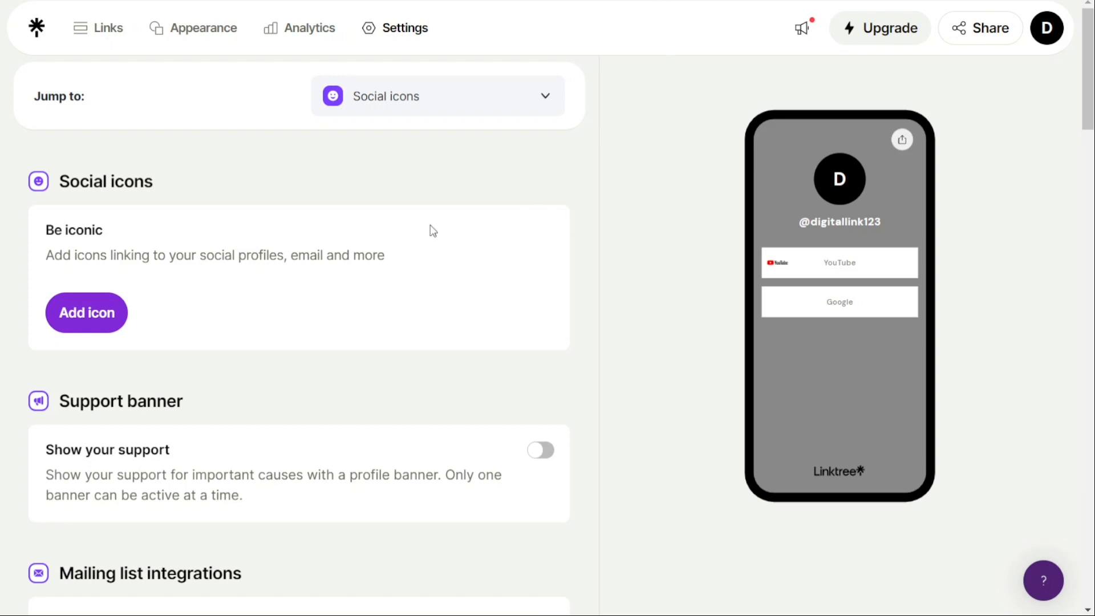
Browse the list of social icons available to add to the profile.
left_click(94, 316)
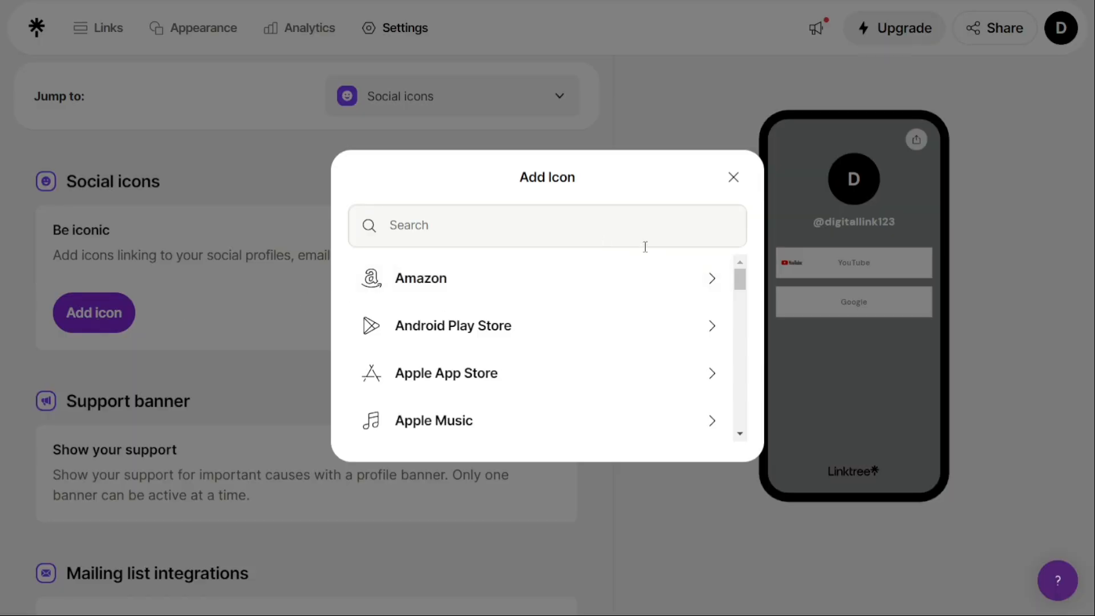
left_click_drag(742, 280, 754, 347)
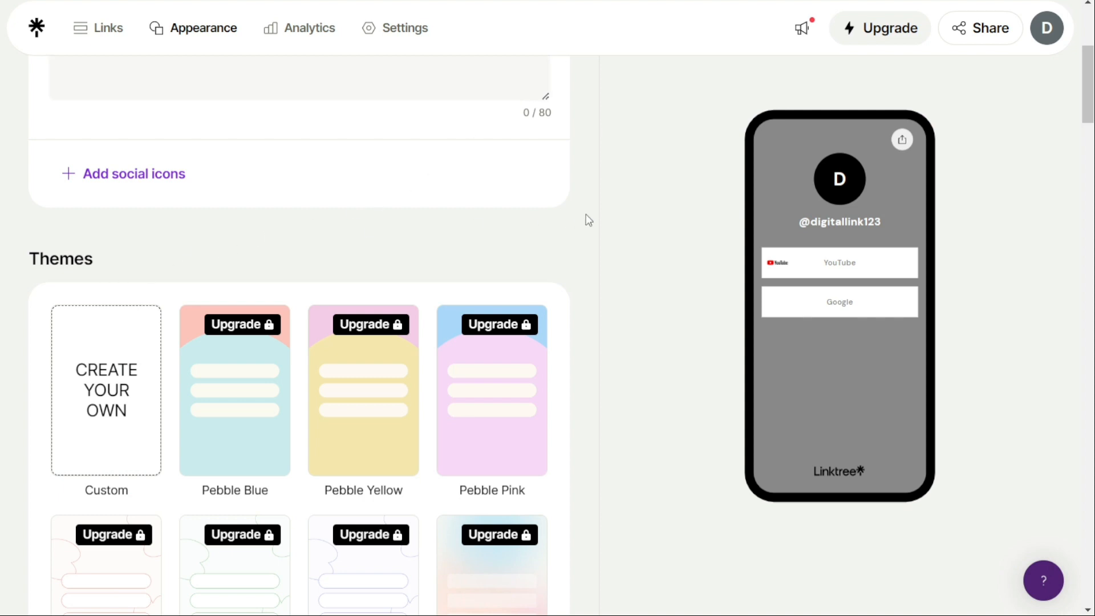
left_click_drag(1086, 90, 1086, 308)
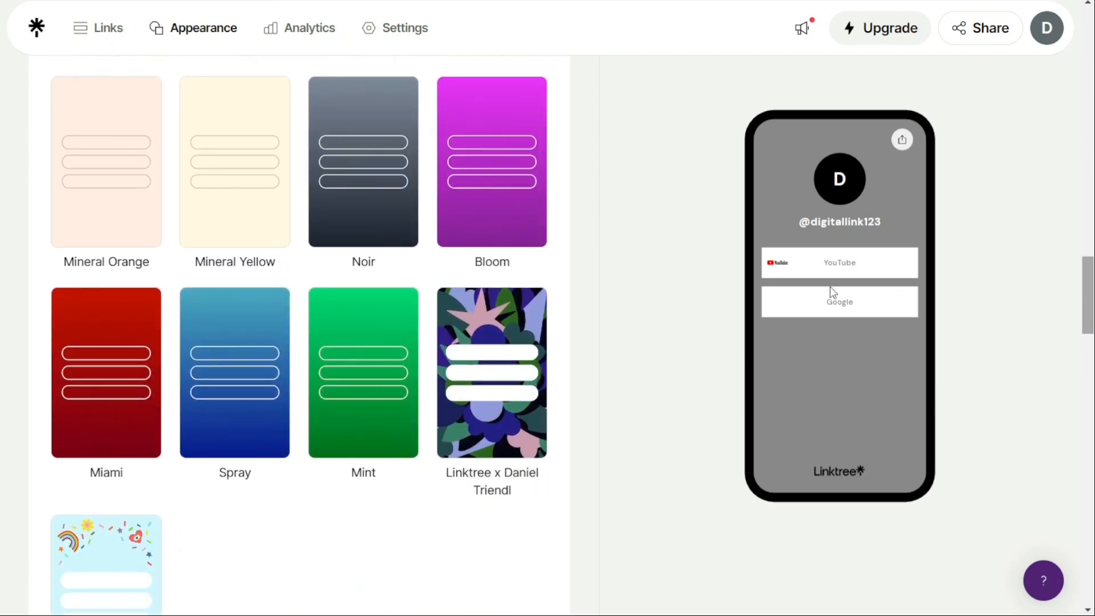
Apply the Linktree x Daniel Triendl theme from the Themes gallery.
left_click(506, 331)
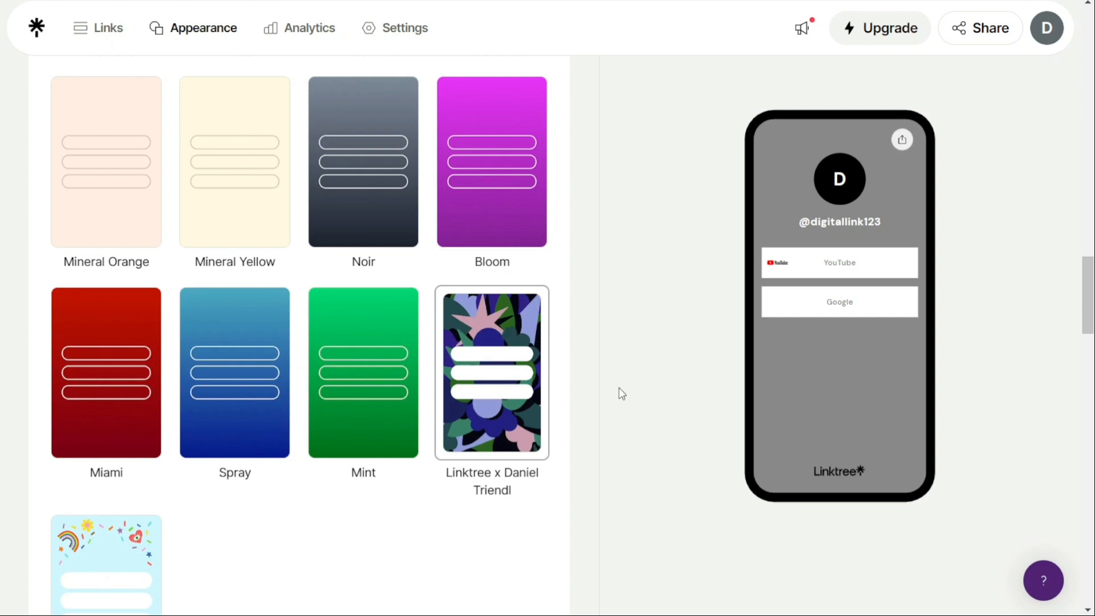
mouse_move(1085, 310)
left_mouse_down()
mouse_move(1071, 248)
mouse_move(1037, 565)
left_mouse_up()
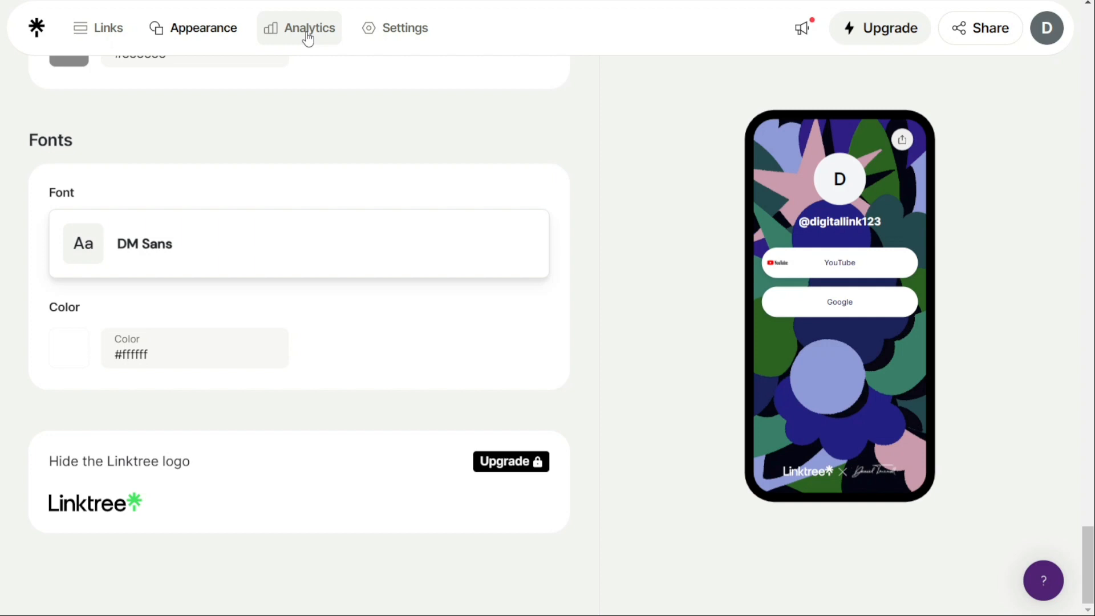
Review the profile's lifetime analytics and sample subscriber data.
left_click(308, 28)
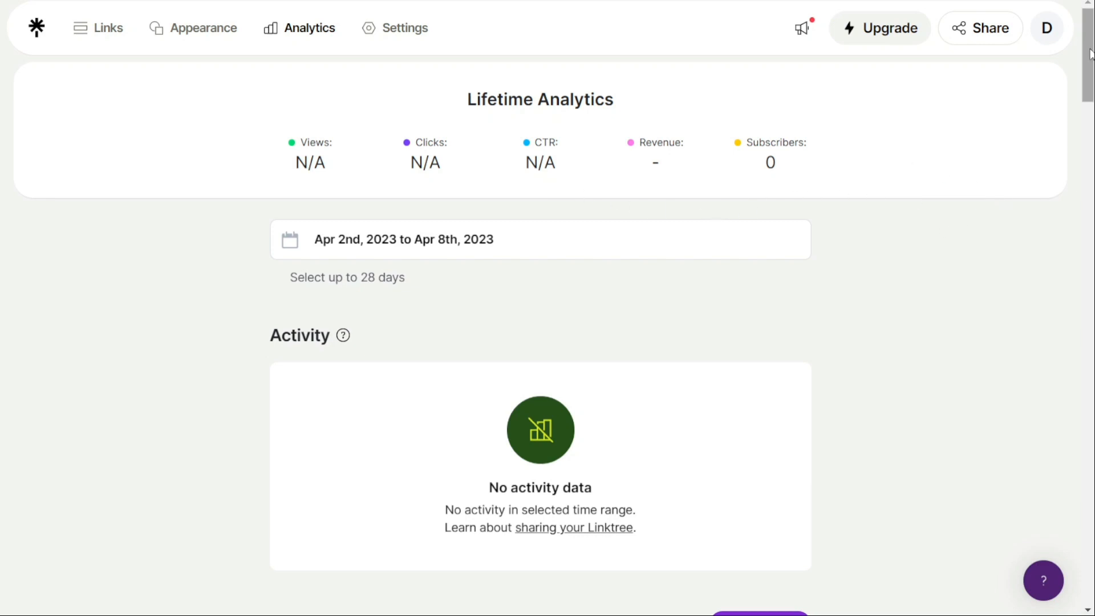
left_click_drag(1088, 53, 1089, 167)
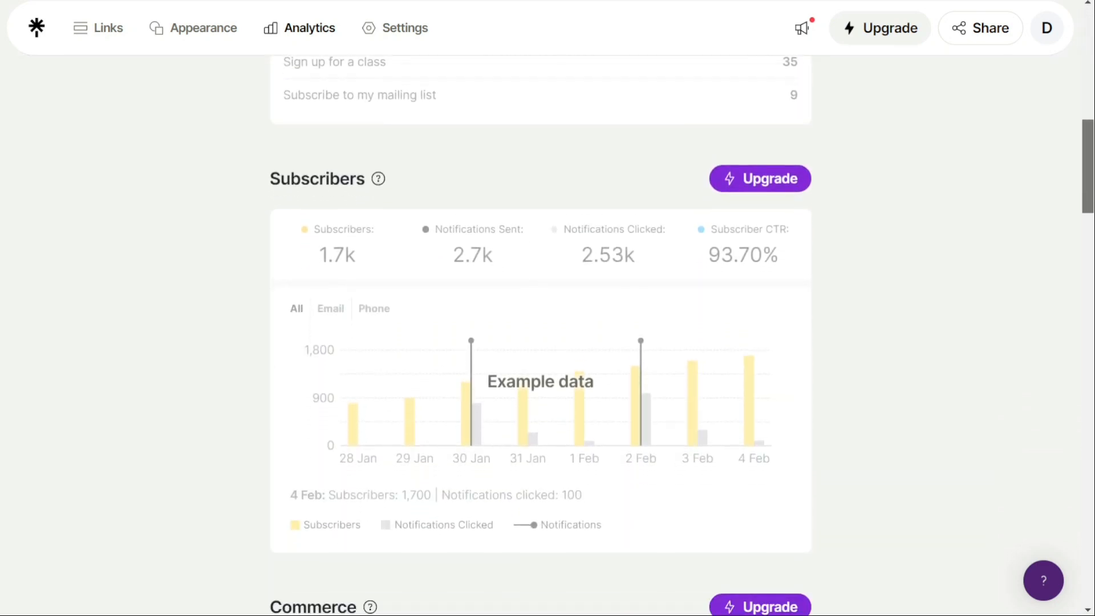
left_click(405, 36)
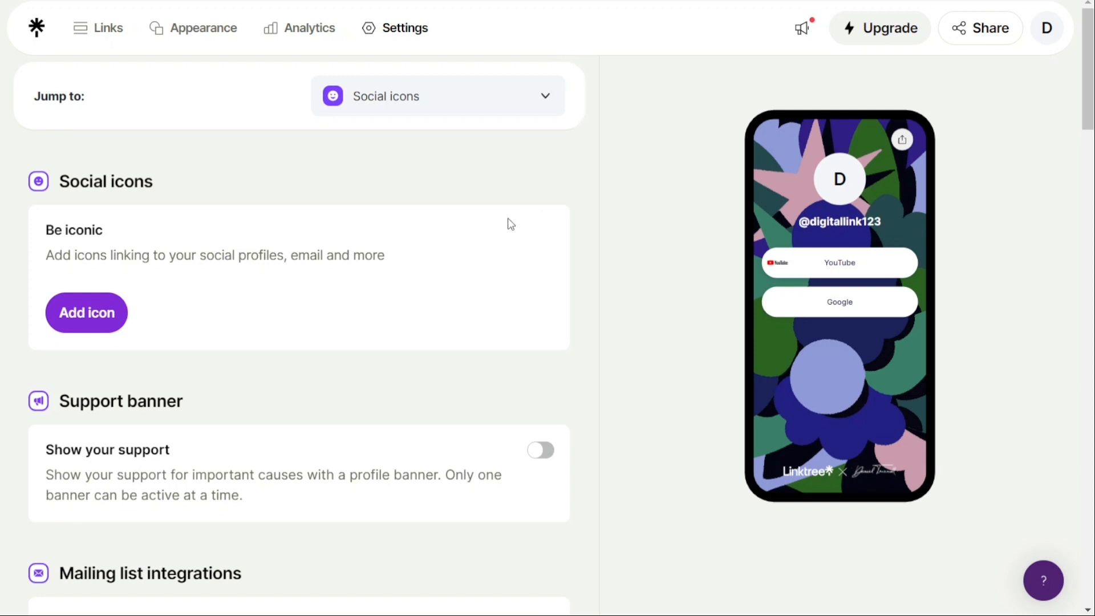
left_click(497, 98)
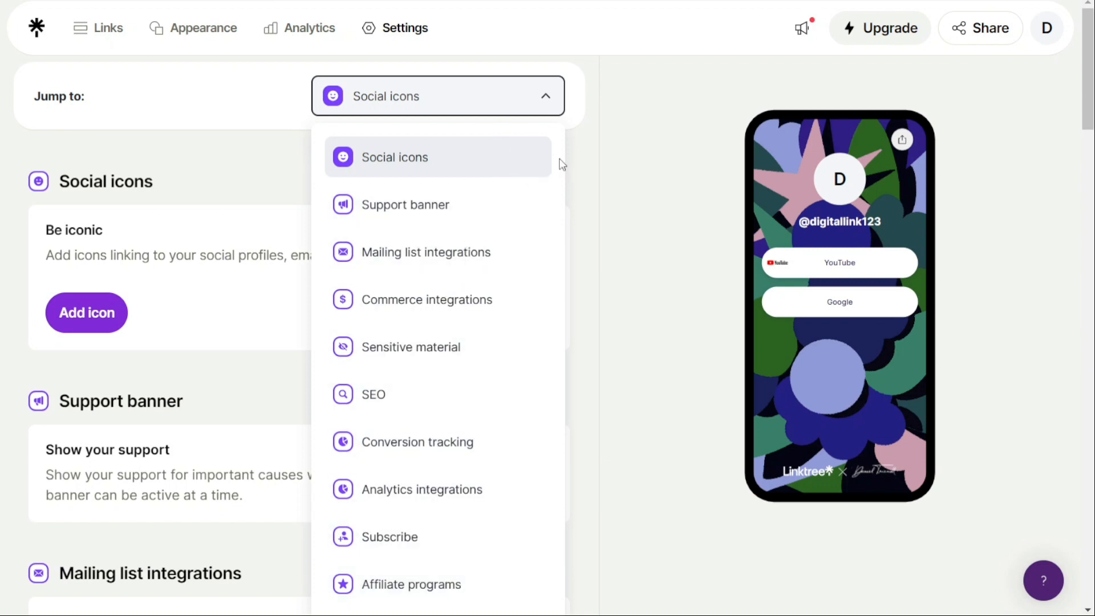
left_click(596, 161)
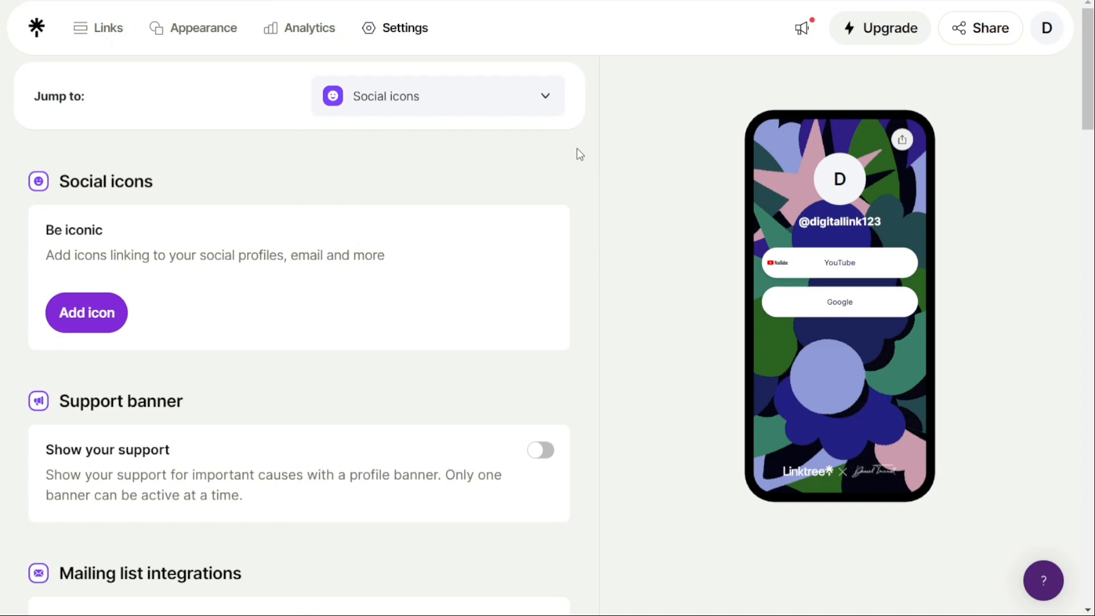
left_click(540, 100)
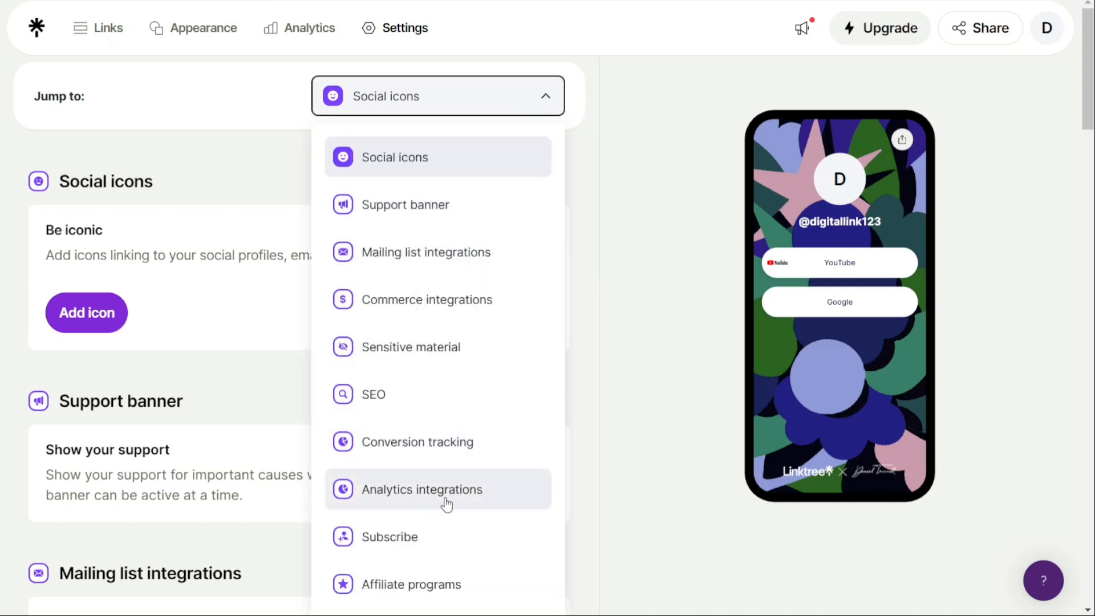
left_click(591, 223)
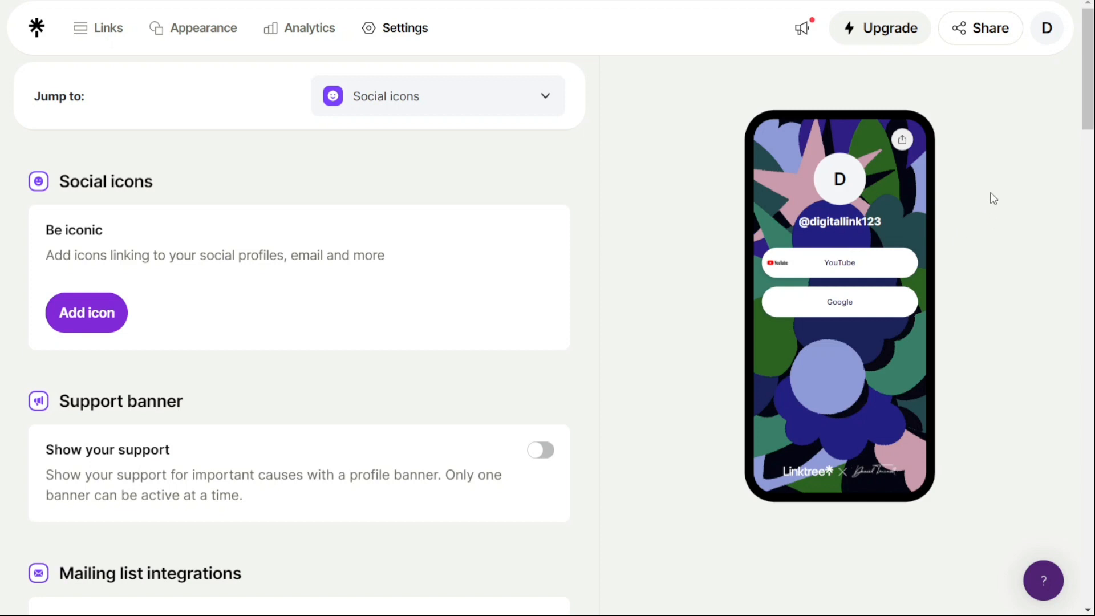
Show the Instagram instructions for sharing linktr.ee/digitallink123 via Add to your socials.
left_click(980, 36)
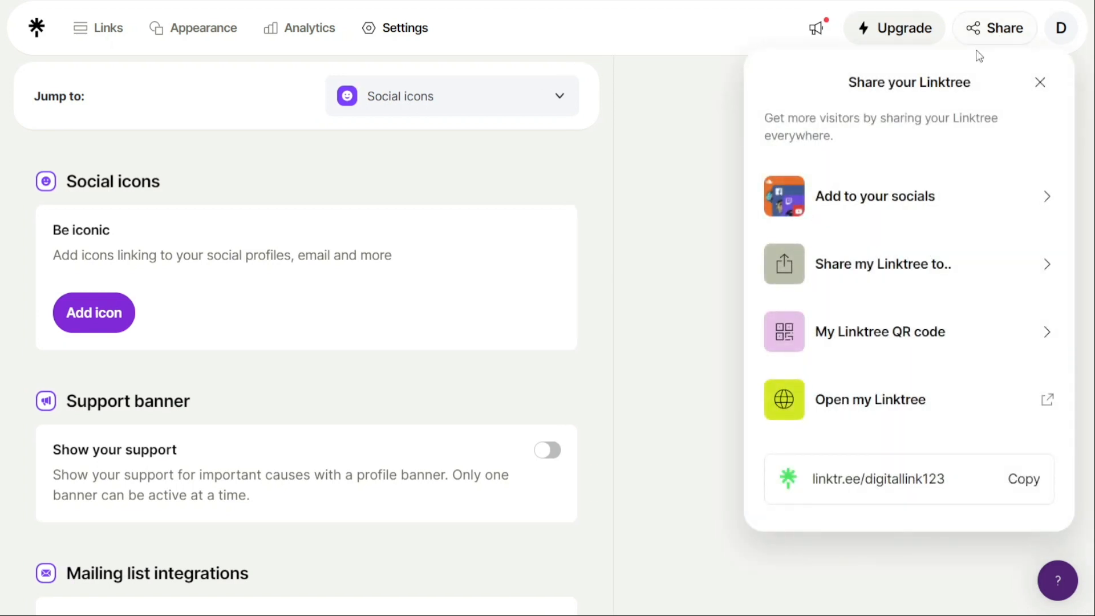
left_click(927, 207)
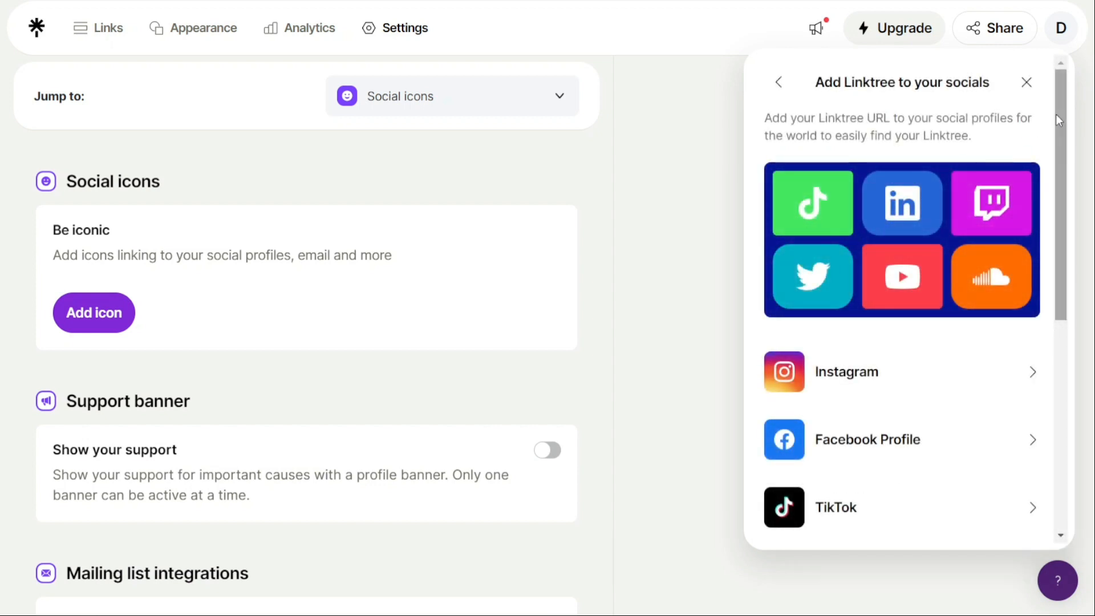
mouse_move(1058, 116)
left_mouse_down()
mouse_move(1067, 195)
mouse_move(1044, 248)
mouse_move(1046, 115)
left_mouse_up()
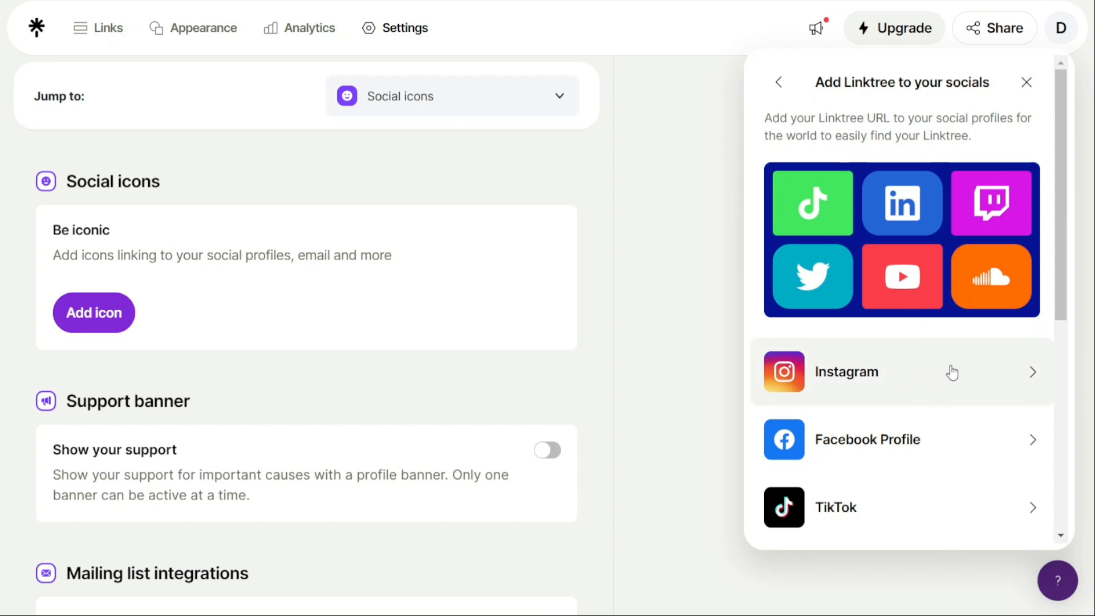
left_click(953, 373)
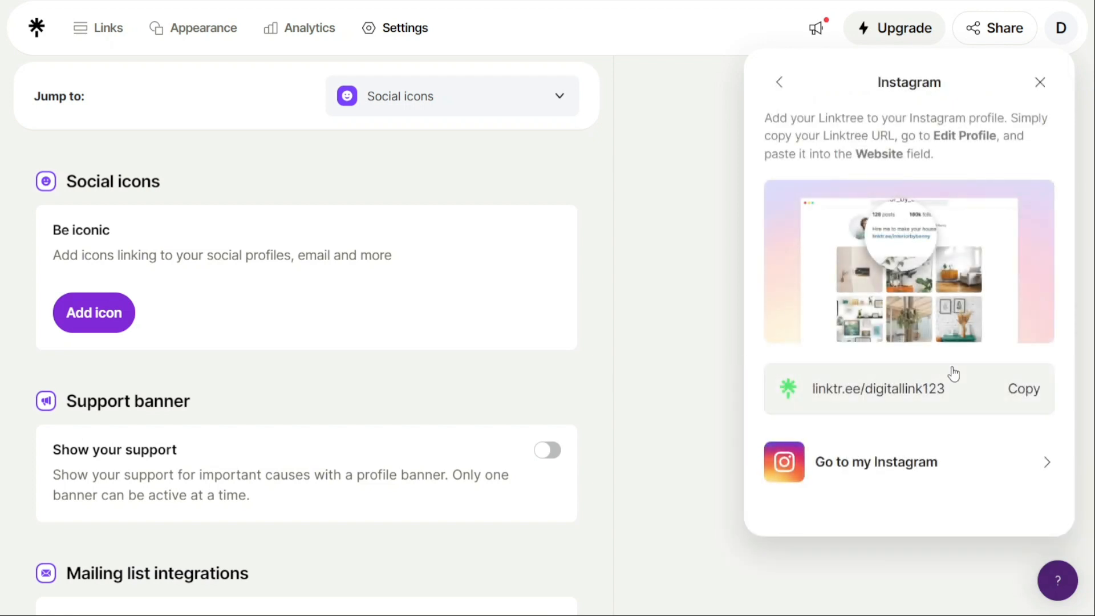